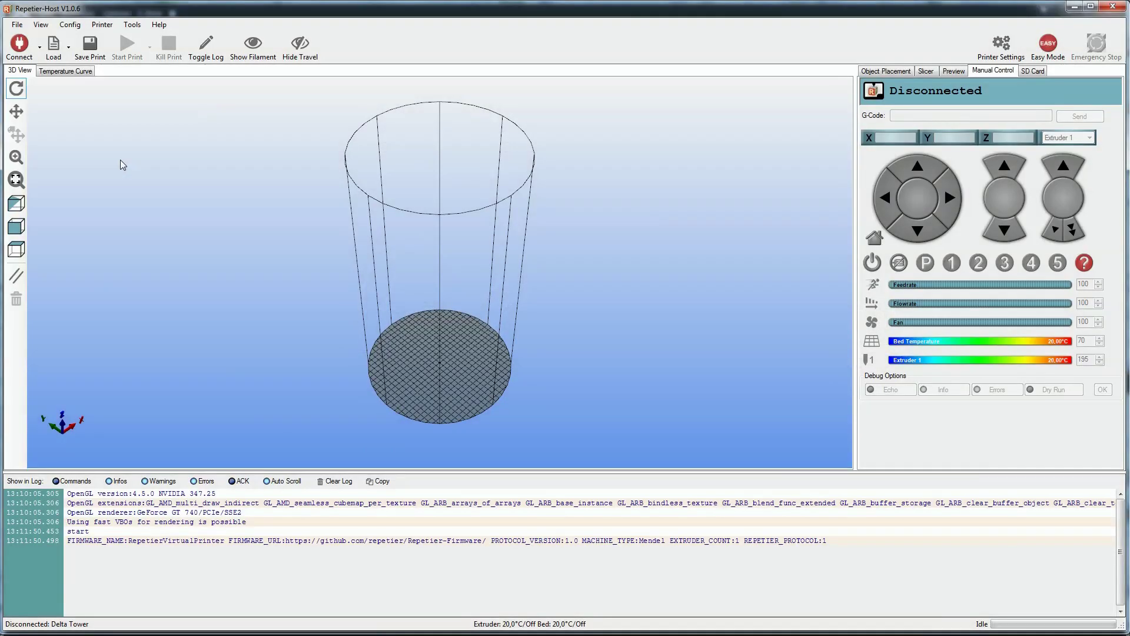
- Connect Repetier-Host to the Delta Tower printer
{"action": "left_click", "coordinate": [21, 46]}
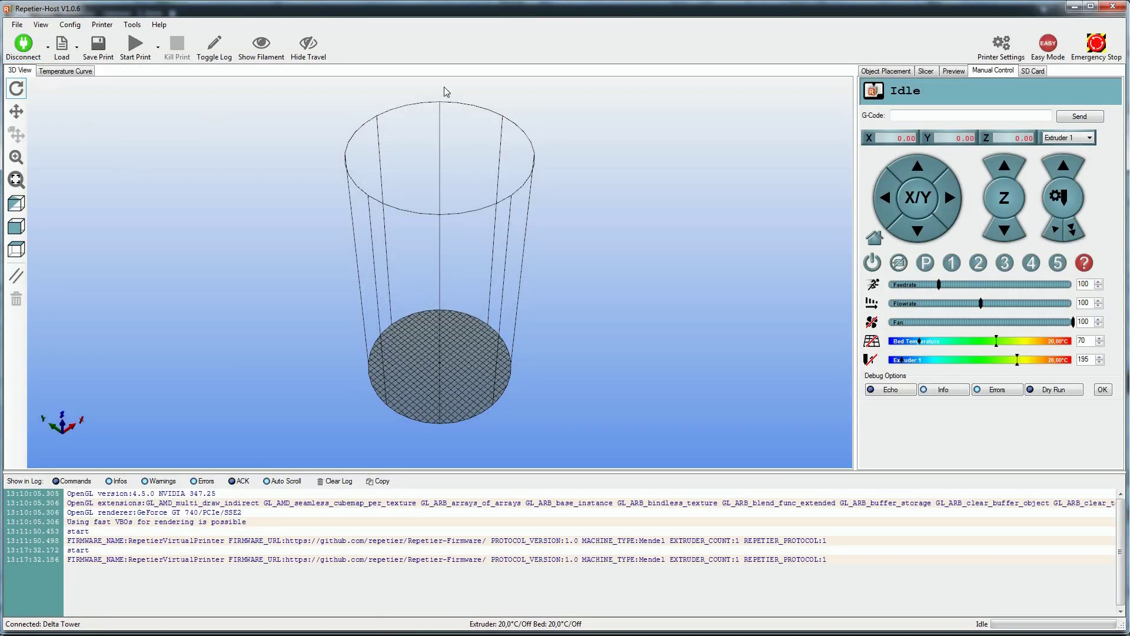
- Send the M320 command to the printer from the Manual Control G-Code field
{"action": "left_click", "coordinate": [903, 113]}
{"action": "type", "text": "M320"}
{"action": "left_click", "coordinate": [1078, 119]}
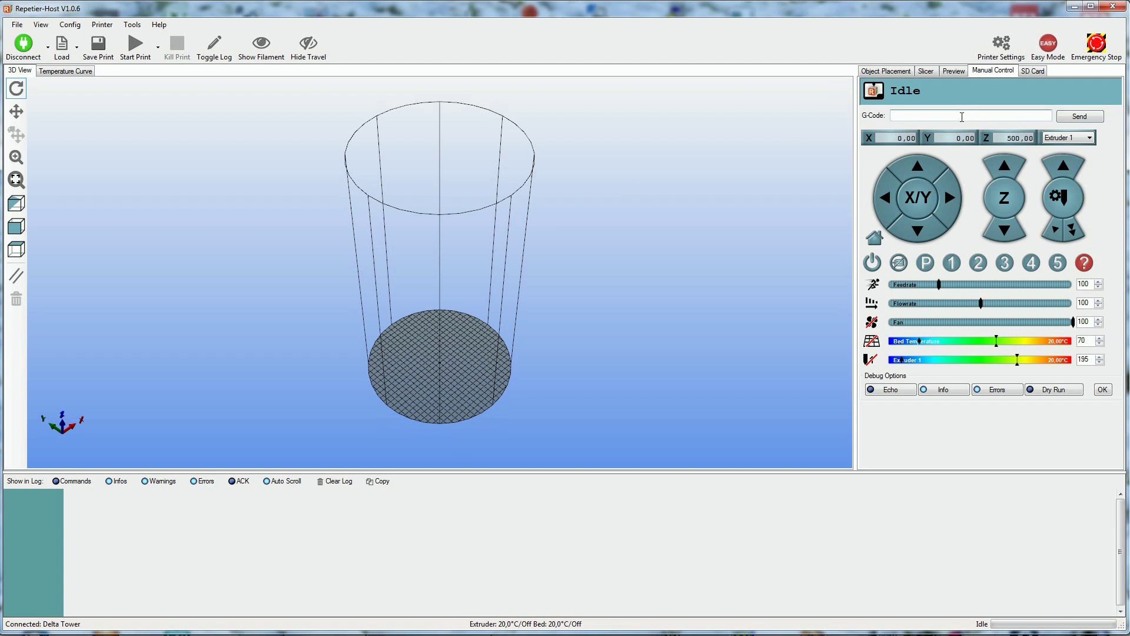
{"action": "left_click", "coordinate": [962, 117]}
{"action": "type", "text": "M99 X0"}
- Send the M99 X0, M99 Y0 and M99 Z0 tower commands, followed by G132 S1
{"action": "key", "text": "Return"}
{"action": "type", "text": "M99 Y0"}
{"action": "type", "text": "M99"}
{"action": "left_click", "coordinate": [1096, 120]}
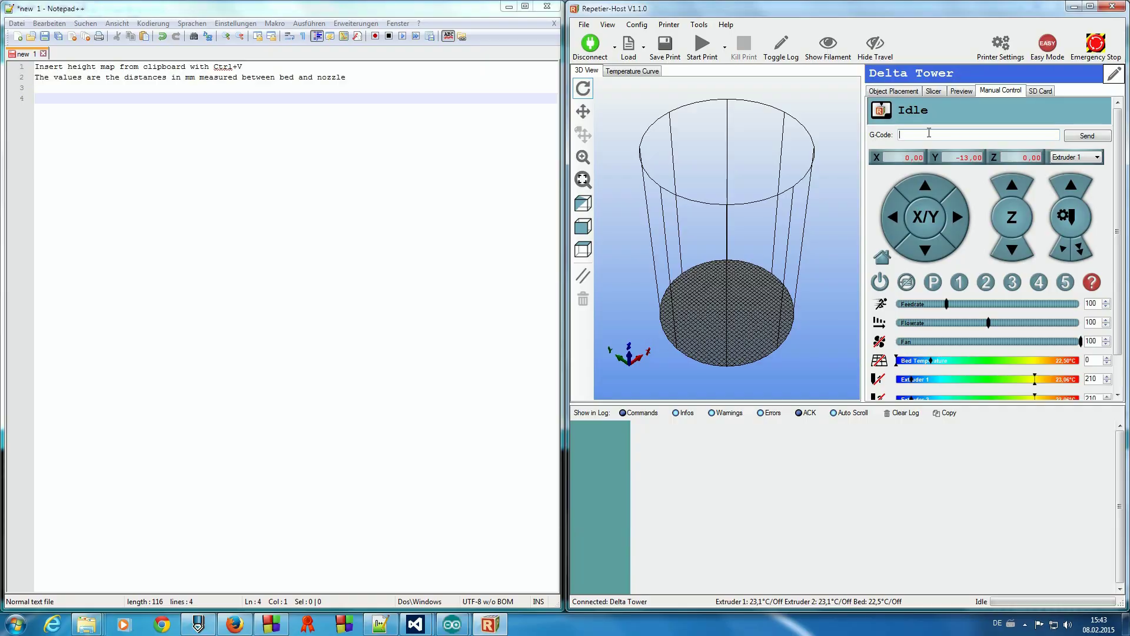
- Probe with G32 S2, move the nozzle to Z 5, and open the Bed height map tool
{"action": "type", "text": "32 S2"}
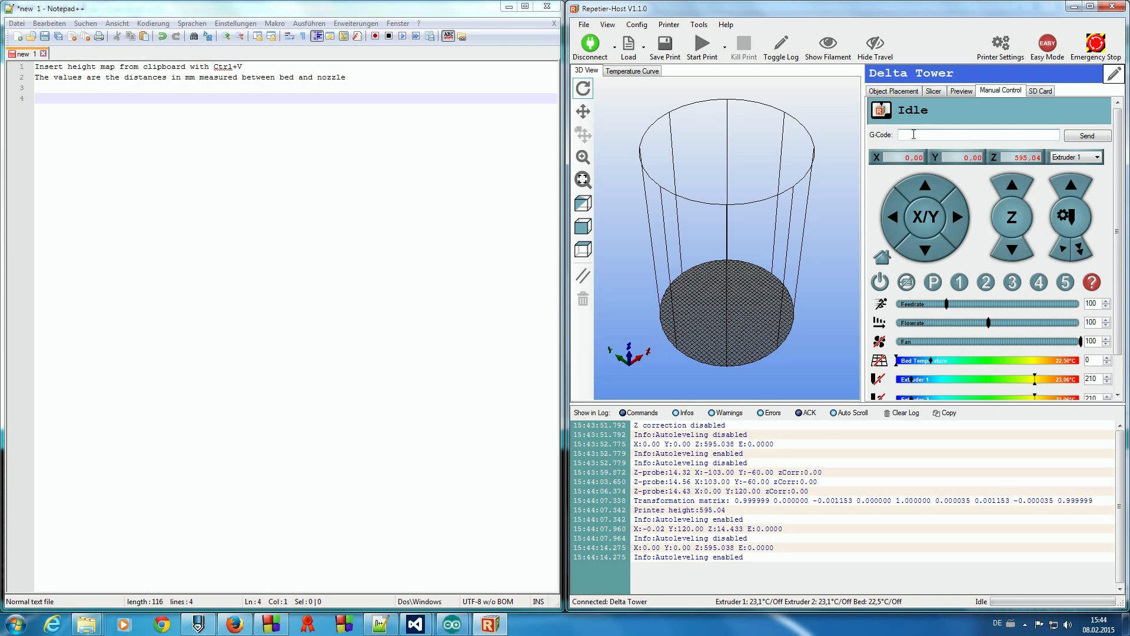
{"action": "type", "text": "G1 Z5"}
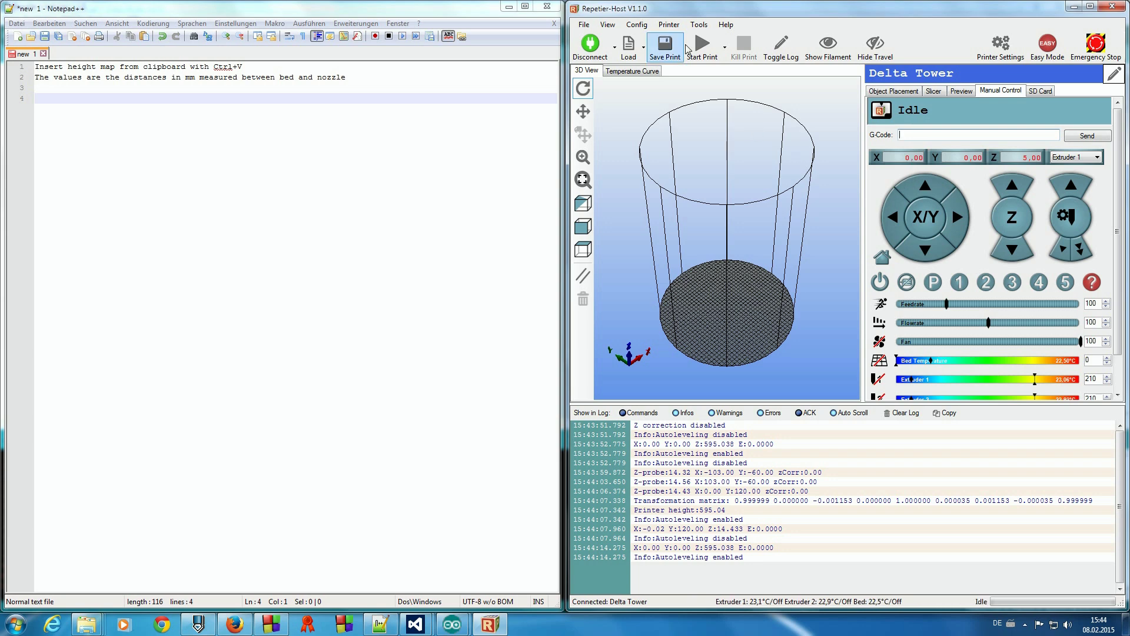
{"action": "left_click", "coordinate": [699, 24]}
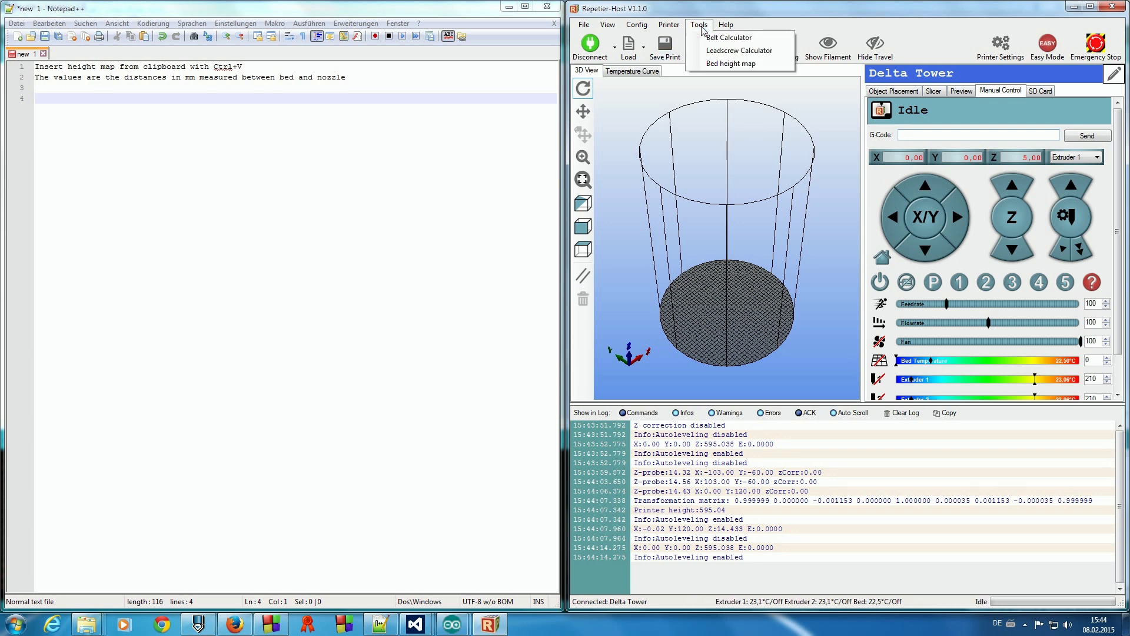
{"action": "left_click", "coordinate": [713, 63]}
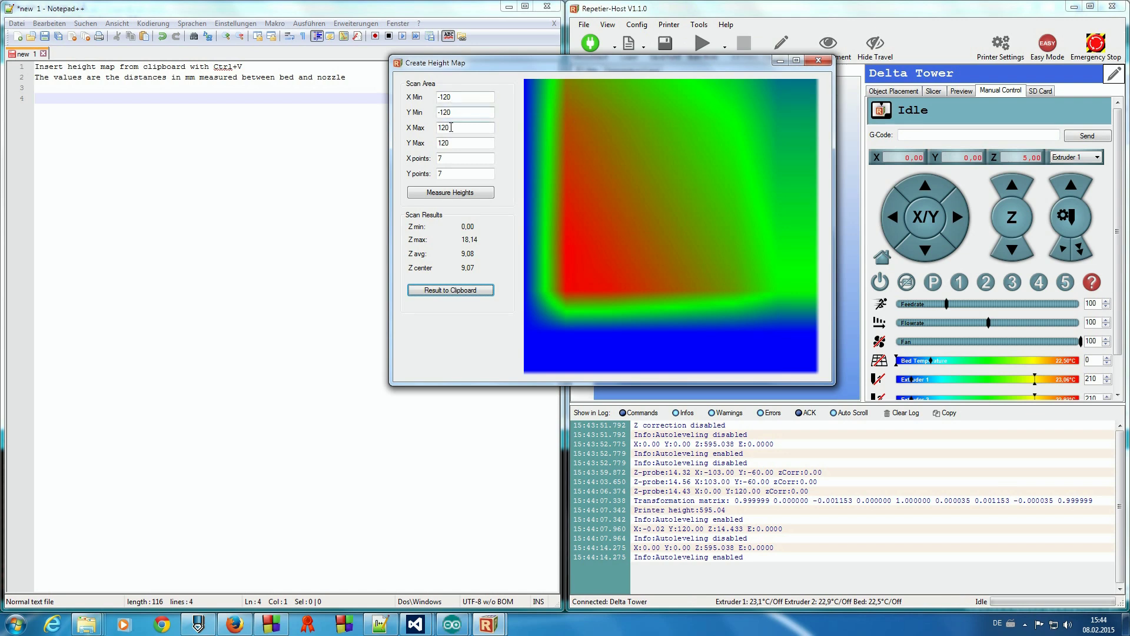
- Measure bed heights over the -120 to 120 mm area on a 7×7 grid
{"action": "left_click", "coordinate": [454, 142]}
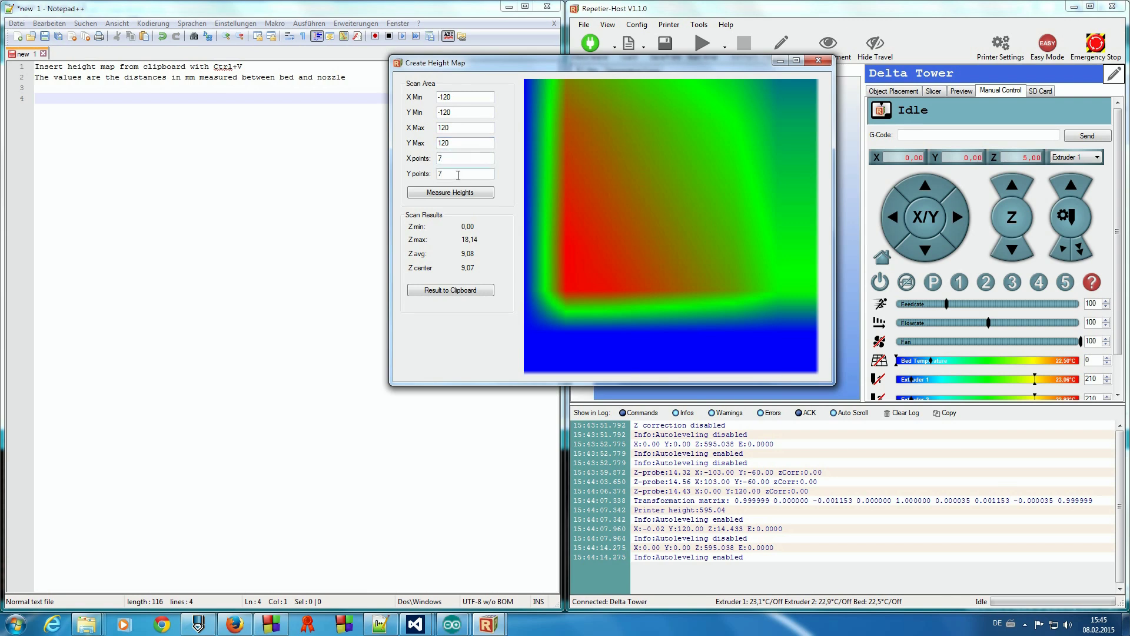
{"action": "left_click", "coordinate": [459, 193]}
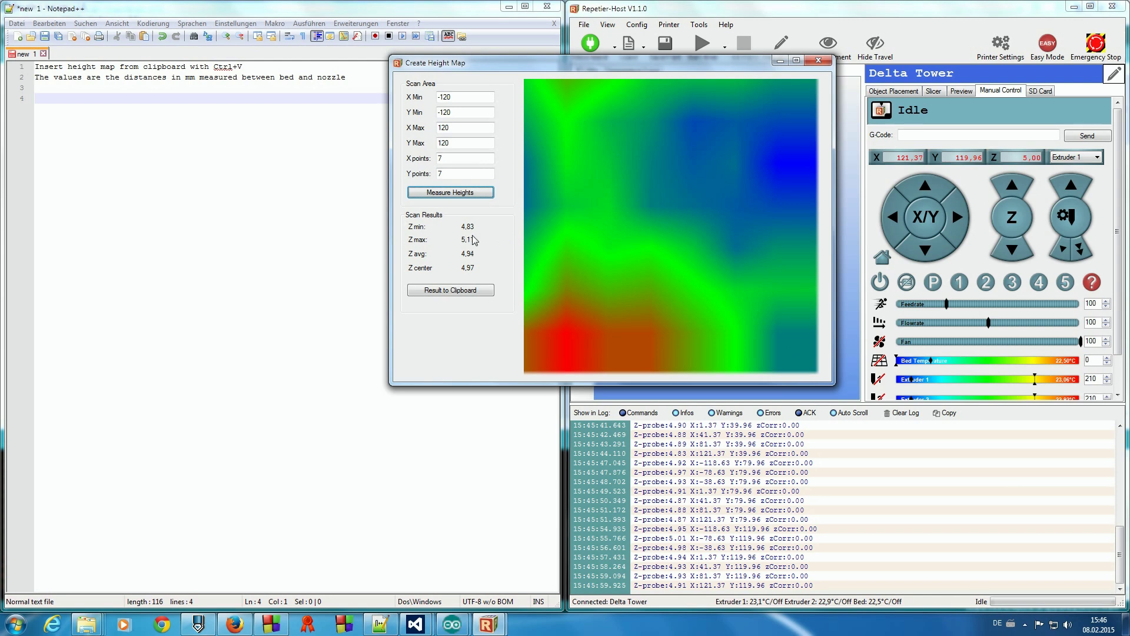
- Copy the height-map result and paste it into the Notepad++ notes at line 4
{"action": "left_click", "coordinate": [473, 293]}
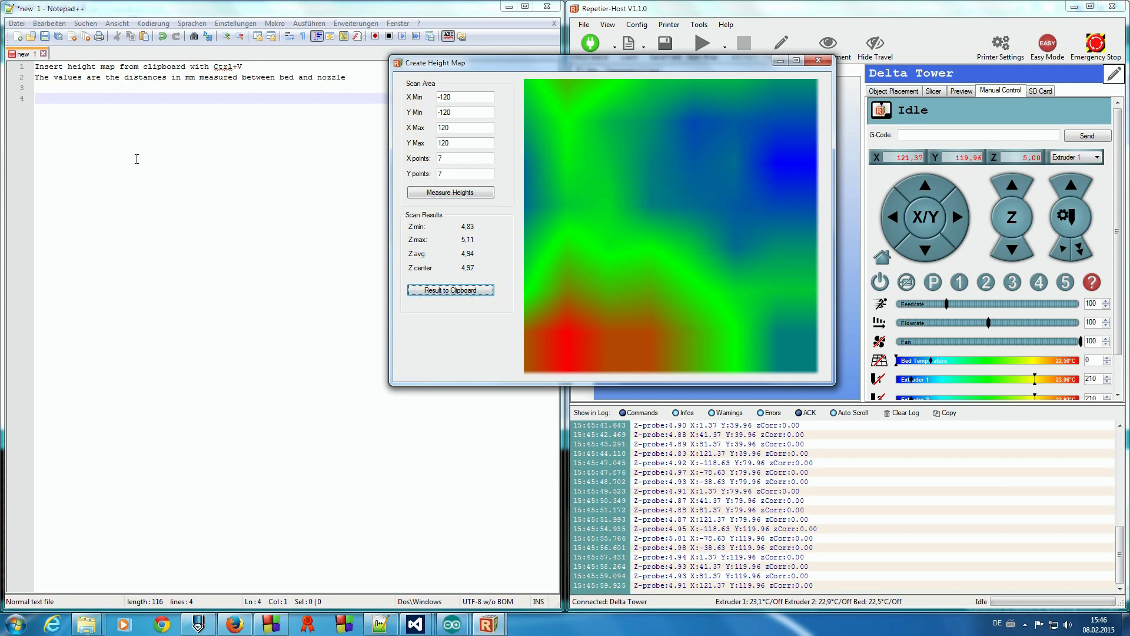
{"action": "left_click", "coordinate": [77, 98]}
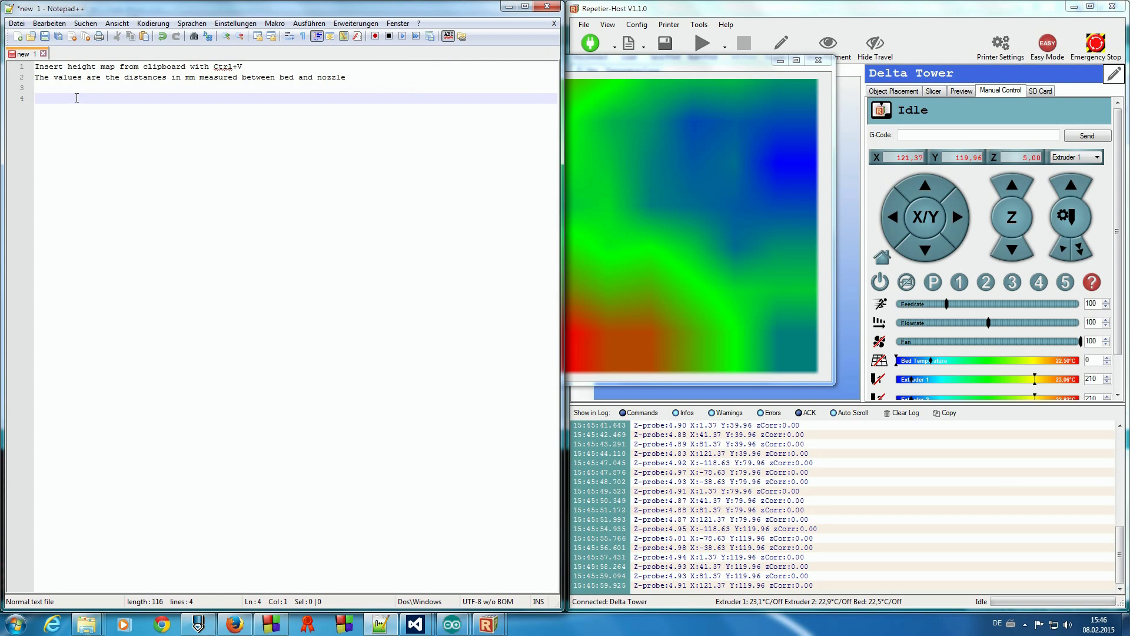
{"action": "type", "text": "X:\t-120,00\t-80,00\t-40,00\t0,00\t40,00\t80,00\t120,00 y:120,00\t4,95\t5,01\t4,98\t4,94\t4,93\t4,93\t4,91 y:80,00\t4,92\t4,97\t4,93\t4,91\t4,87\t4,88\t4,87 y:40,00\t4,89\t4,96\t4,94\t4,90\t4,88\t4,89\t4,83 y:0,00\t4,89\t4,94\t4,95\t4,90\t4,89\t4,88\t4,87 y:-40,00\t4,93\t4,99\t4,96\t4,97\t4,94\t4,89\t4,91 y:-80,00\t4,96\t5,04\t5,01\t5,02\t4,98\t4,95\t4,94 y:-120,00\t5,06\t5,11\t5,07\t5,07\t5,02\t4,97\t4,90"}
{"action": "key", "text": "Up"}
{"action": "key", "text": "Up"}
{"action": "key", "text": "Up"}
{"action": "key", "text": "Up"}
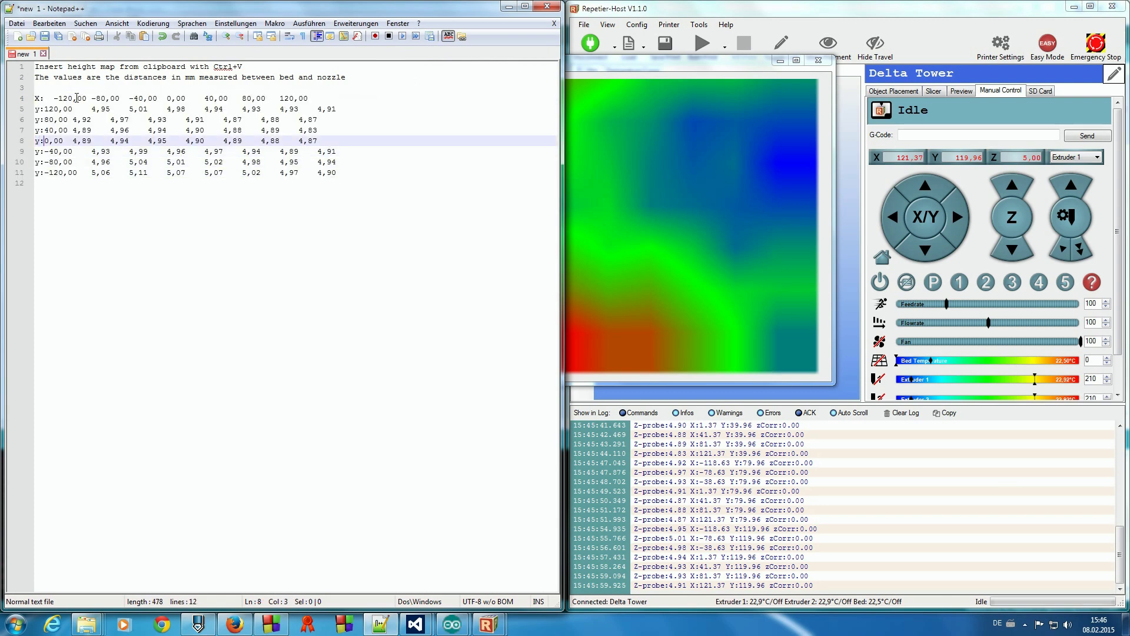
- Tab-align the pasted height-map rows, including the y:80,00 row, into columns
{"action": "key", "text": "Tab"}
{"action": "key", "text": "Up"}
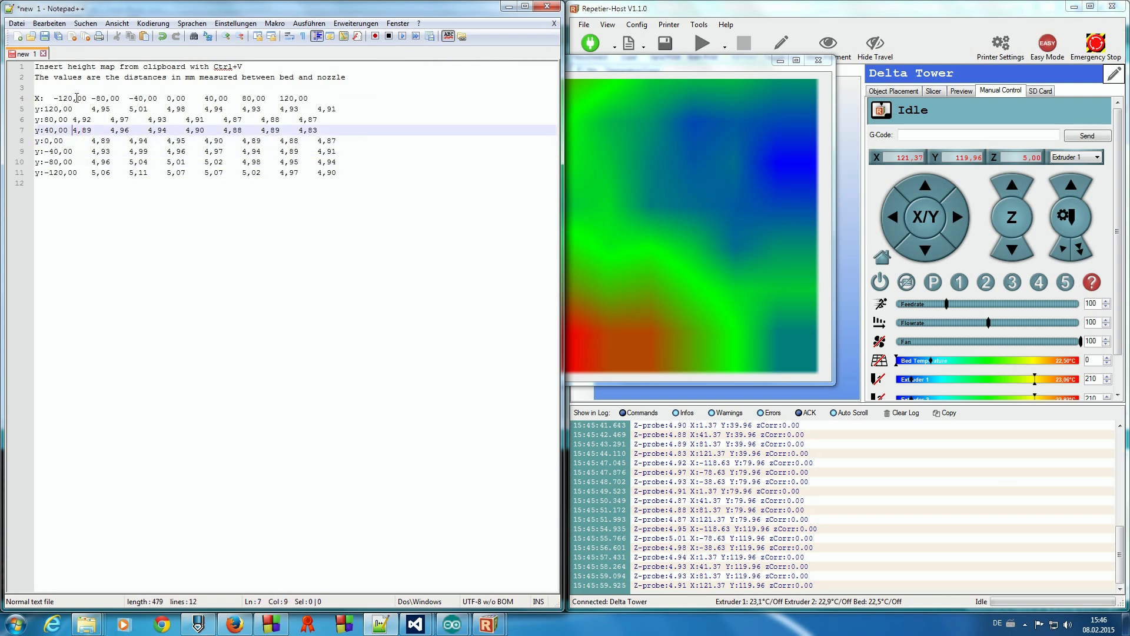
{"action": "key", "text": "Tab"}
{"action": "key", "text": "Up"}
{"action": "key", "text": "Left"}
{"action": "key", "text": "Tab"}
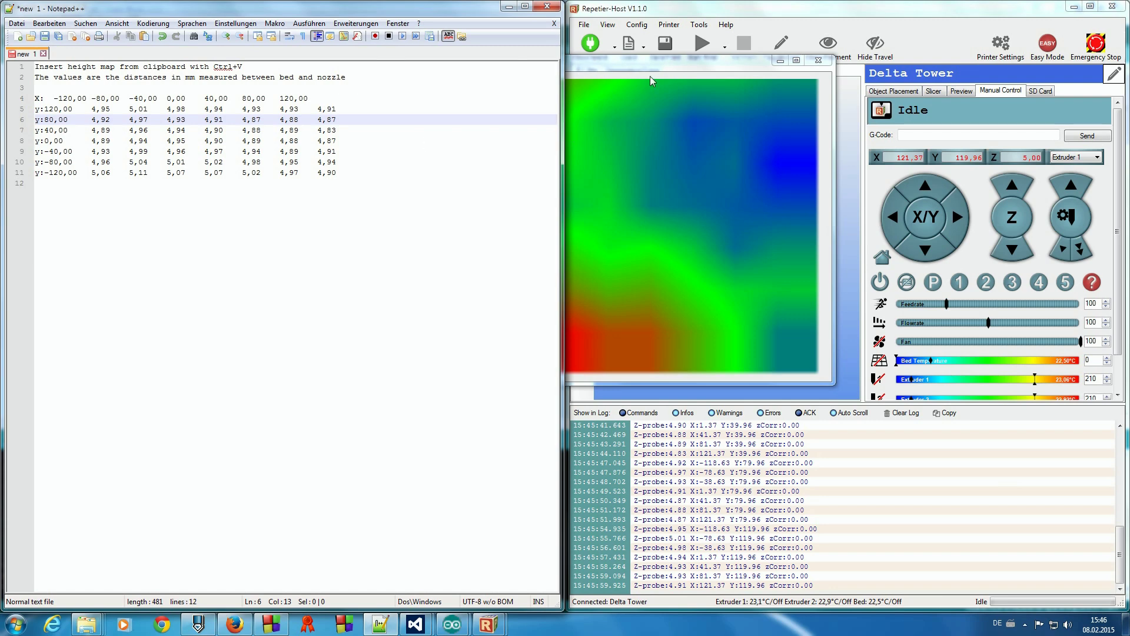
- Close the height map window and run G29 to probe the bed for distortion correction
{"action": "left_click", "coordinate": [818, 61]}
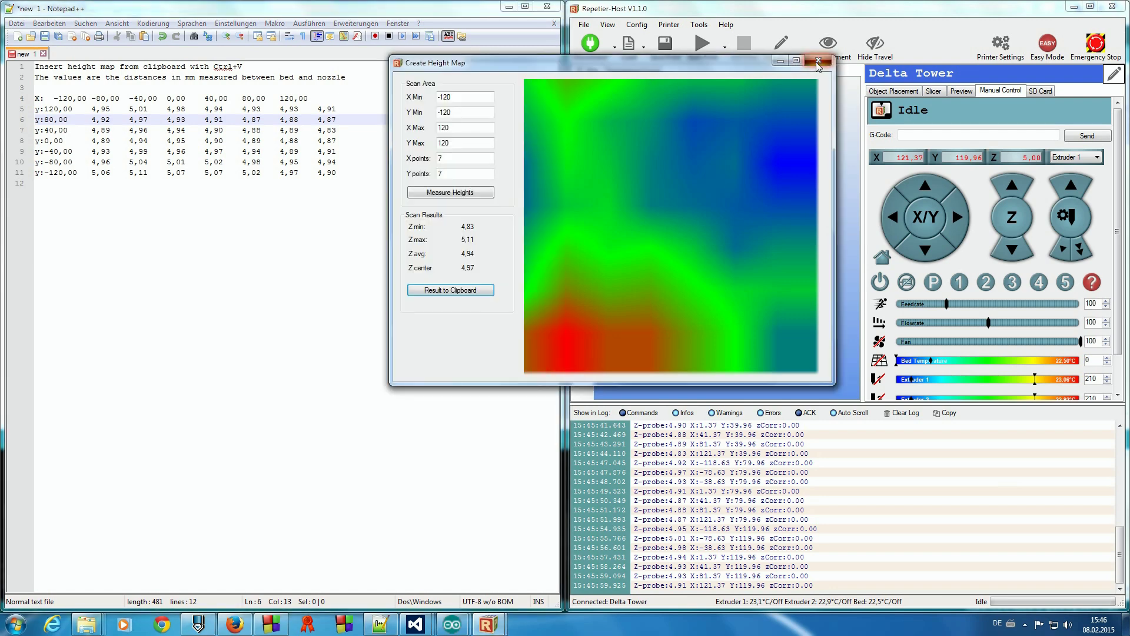
{"action": "left_click", "coordinate": [918, 136]}
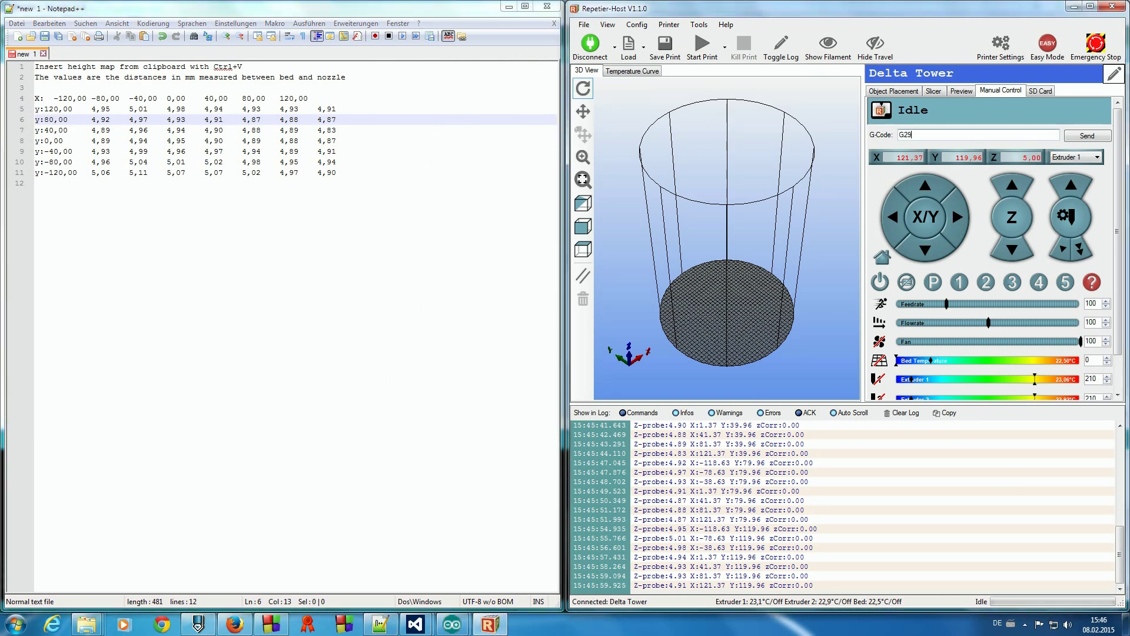
{"action": "key", "text": "Return"}
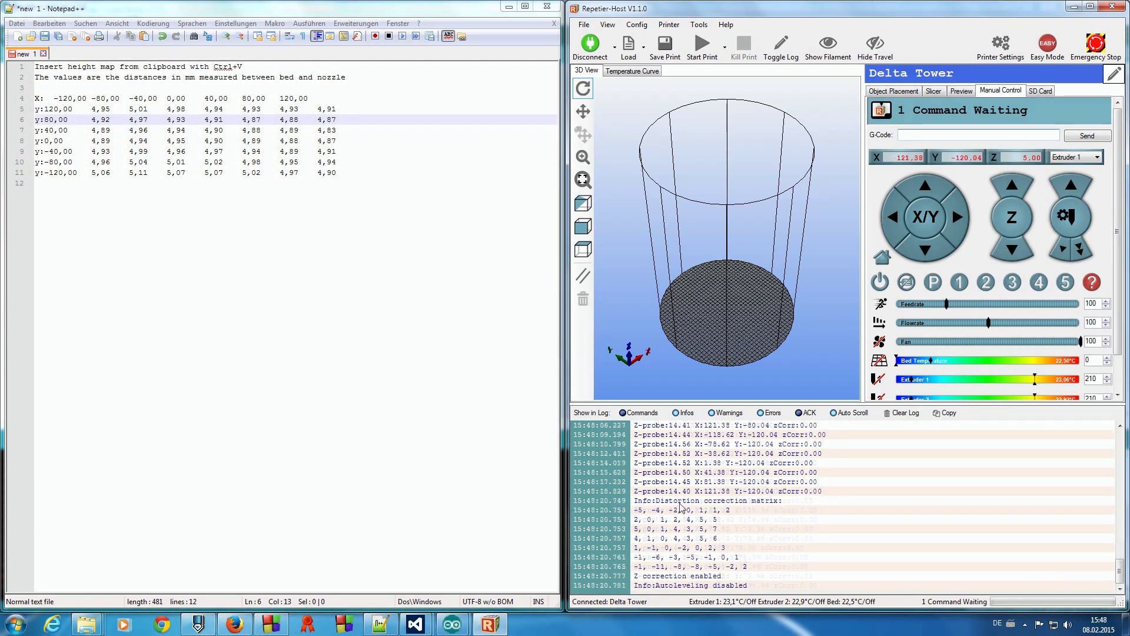
- Copy the log lines from 'Distortion correction matrix' to 'Z correction enabled' into Notepad++ below the height map
{"action": "left_click", "coordinate": [680, 501]}
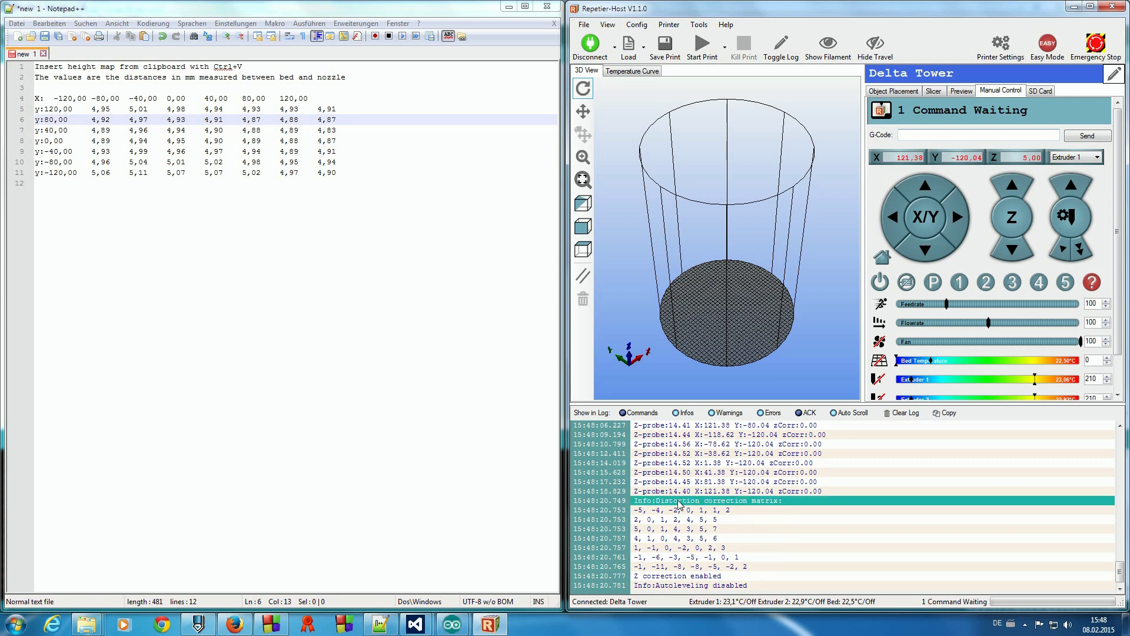
{"action": "left_click", "coordinate": [669, 580], "text": "shift"}
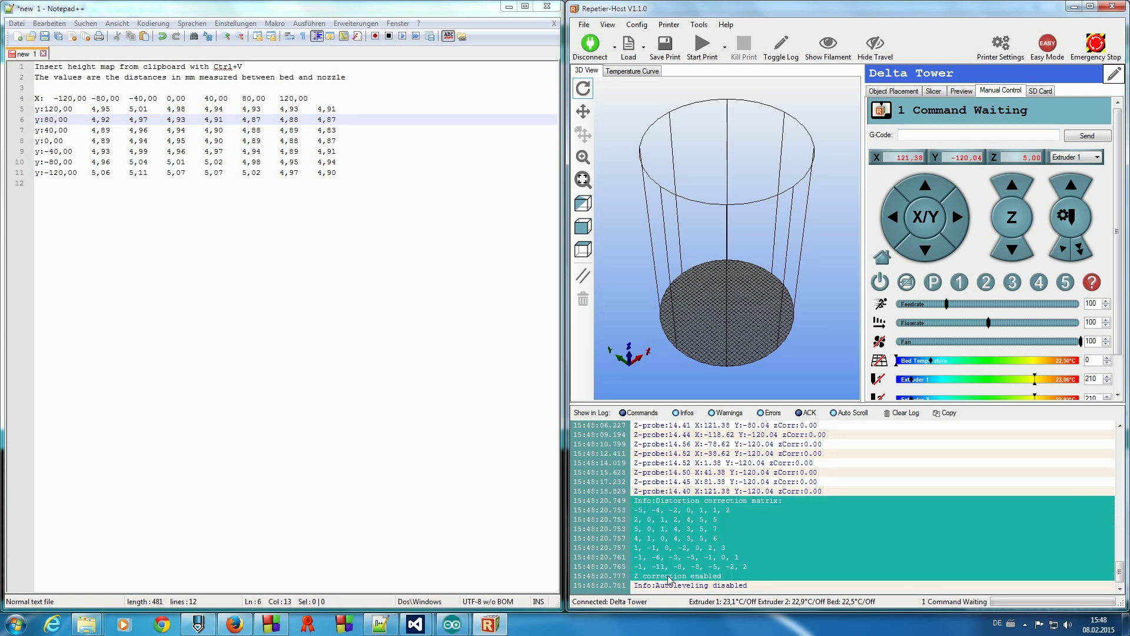
{"action": "left_click", "coordinate": [945, 414]}
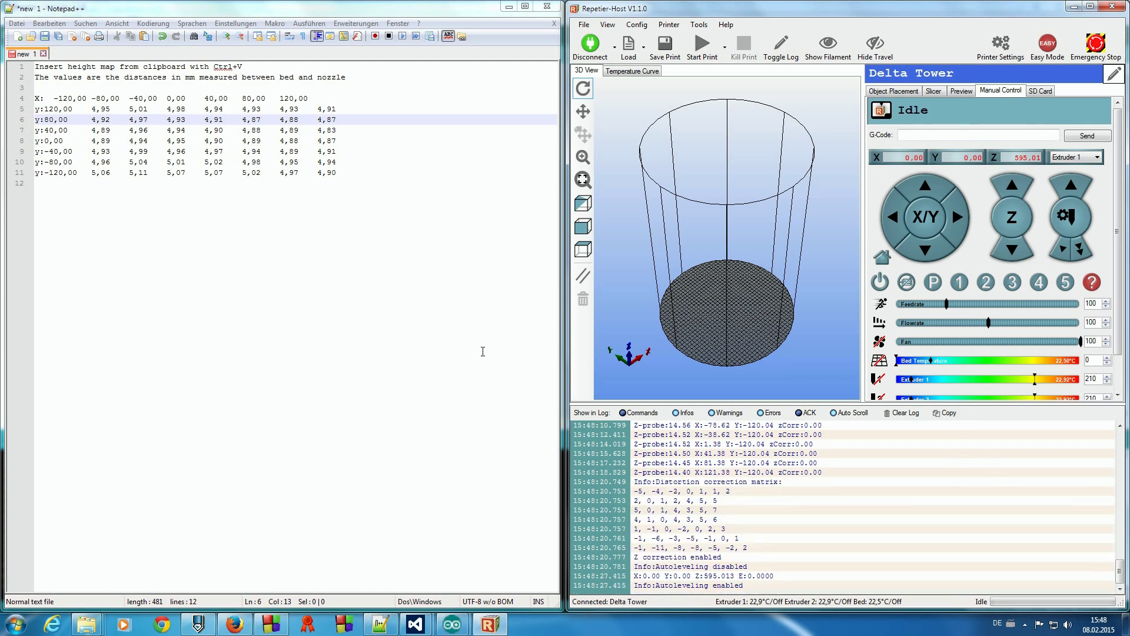
{"action": "left_click", "coordinate": [79, 220]}
{"action": "key", "text": "Return"}
{"action": "key", "text": "ctrl+v"}
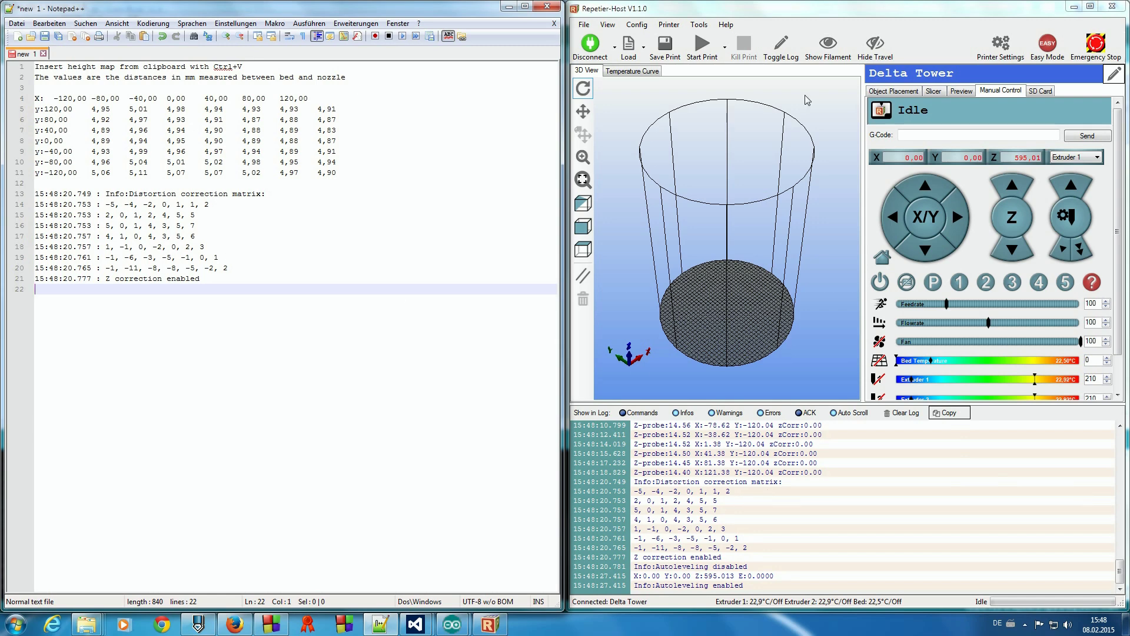
{"action": "left_click", "coordinate": [915, 135]}
- Return the nozzle to Z 5 with G1 Z5 and reopen the Bed height map tool
{"action": "type", "text": "G1 Z5"}
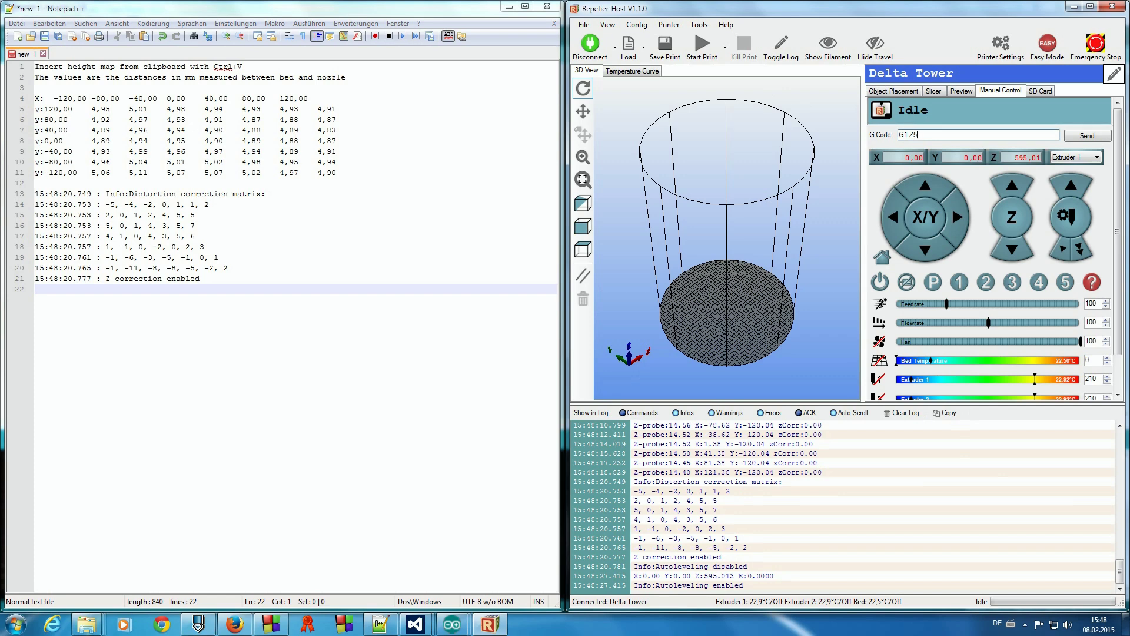
{"action": "key", "text": "Return"}
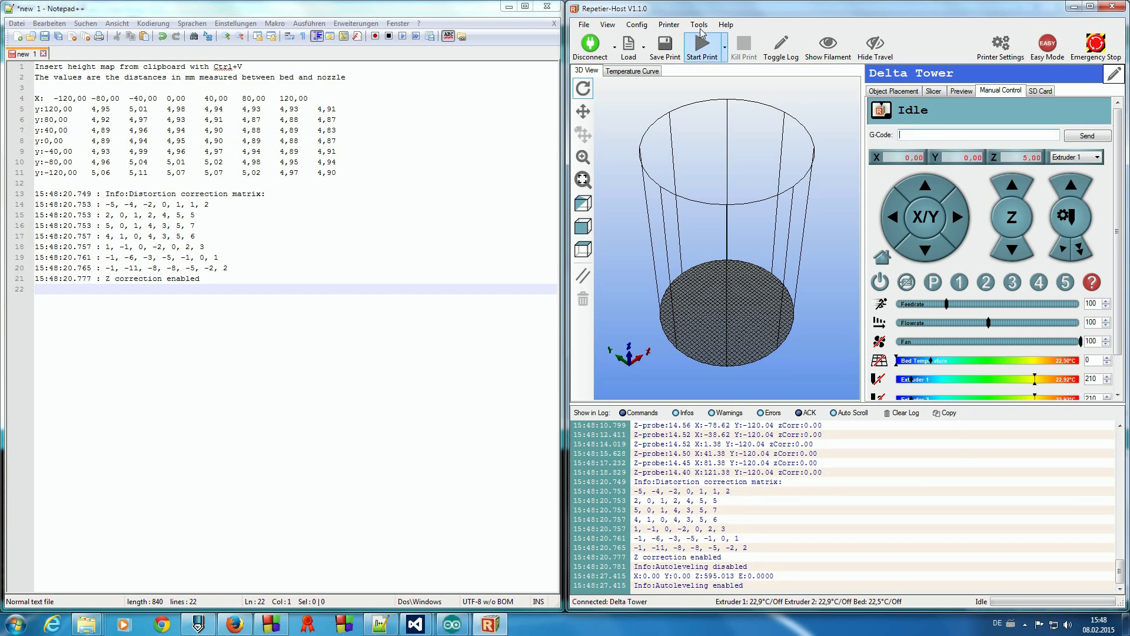
{"action": "left_click", "coordinate": [699, 24]}
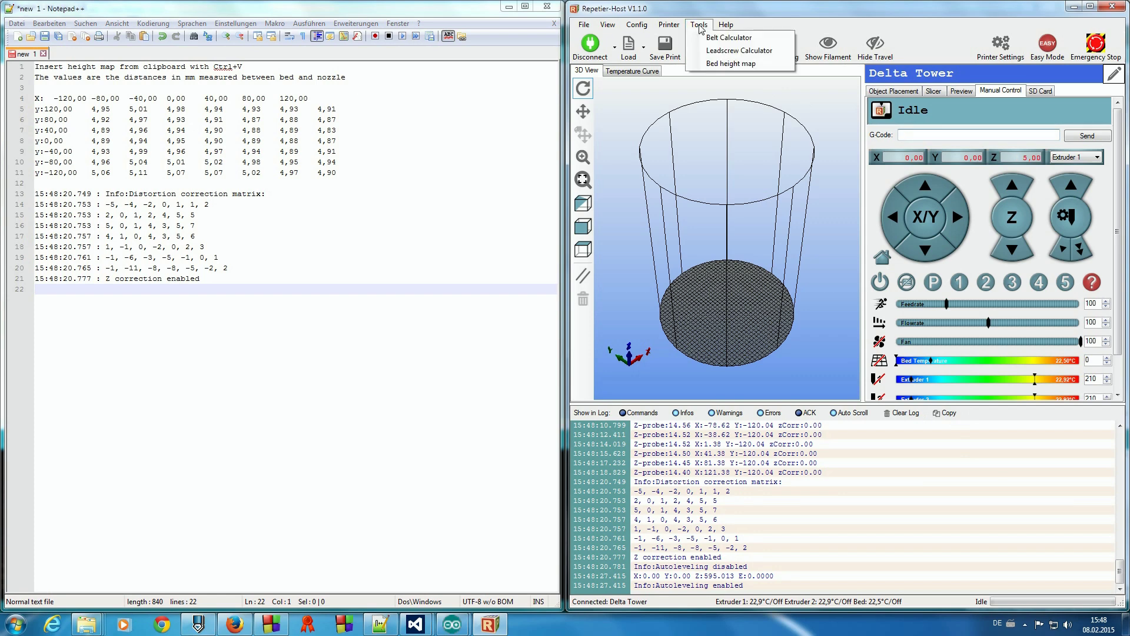
{"action": "left_click", "coordinate": [715, 64]}
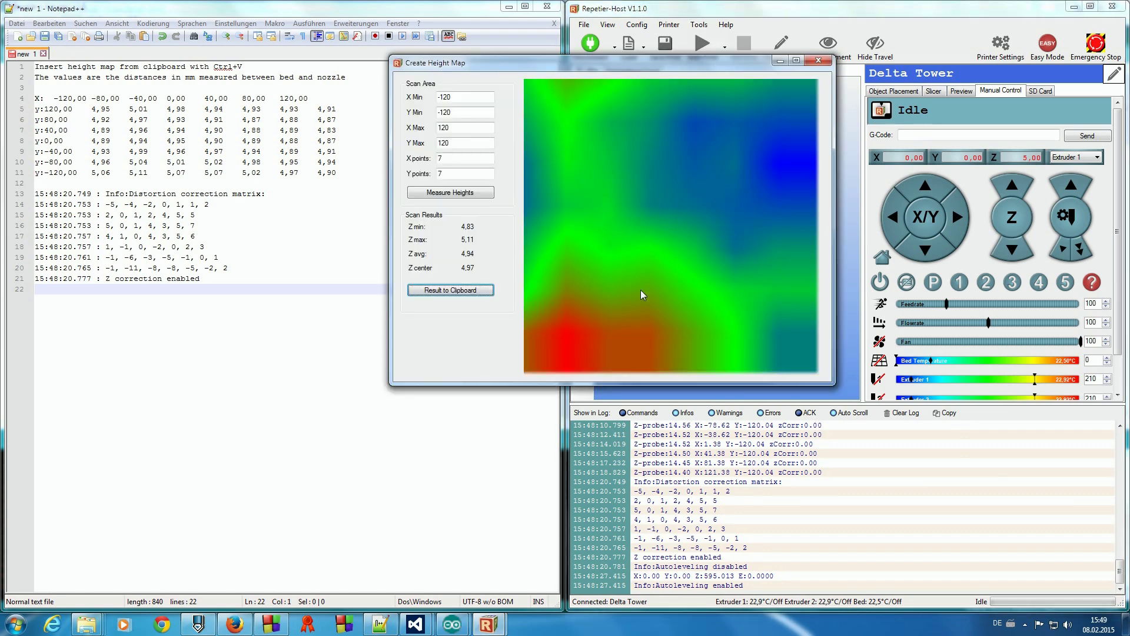
- Re-measure the bed heights on the 7×7 grid with Z correction active
{"action": "left_click", "coordinate": [450, 290]}
{"action": "left_click", "coordinate": [459, 195]}
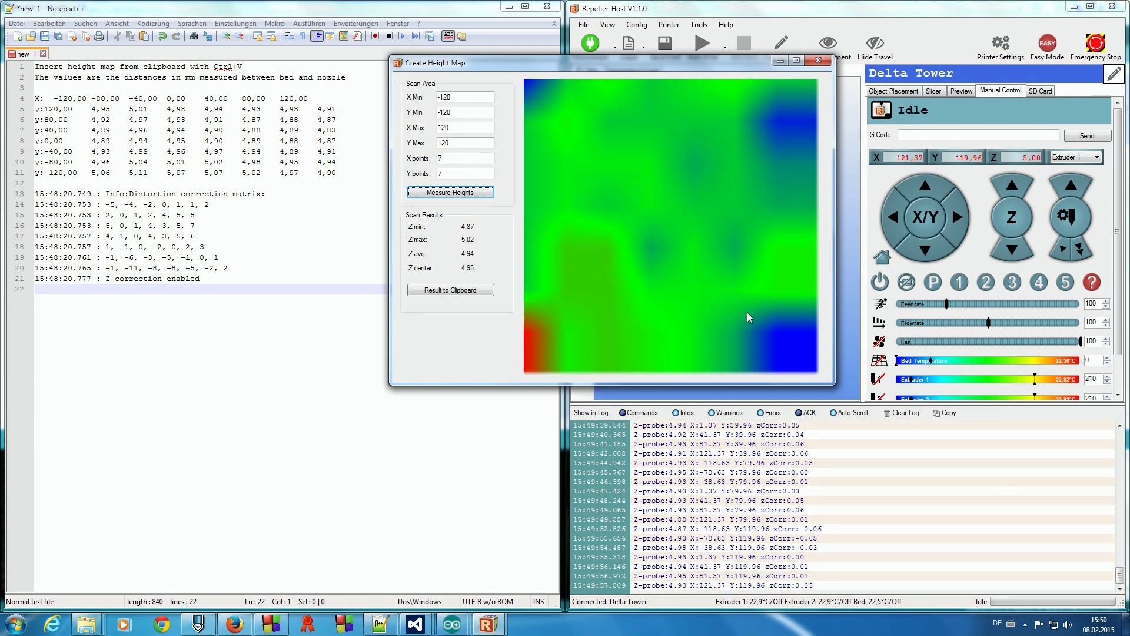
- Copy the re-measured height map (Z 4.87–5.02) and paste it below the correction matrix in Notepad++
{"action": "left_click", "coordinate": [467, 293]}
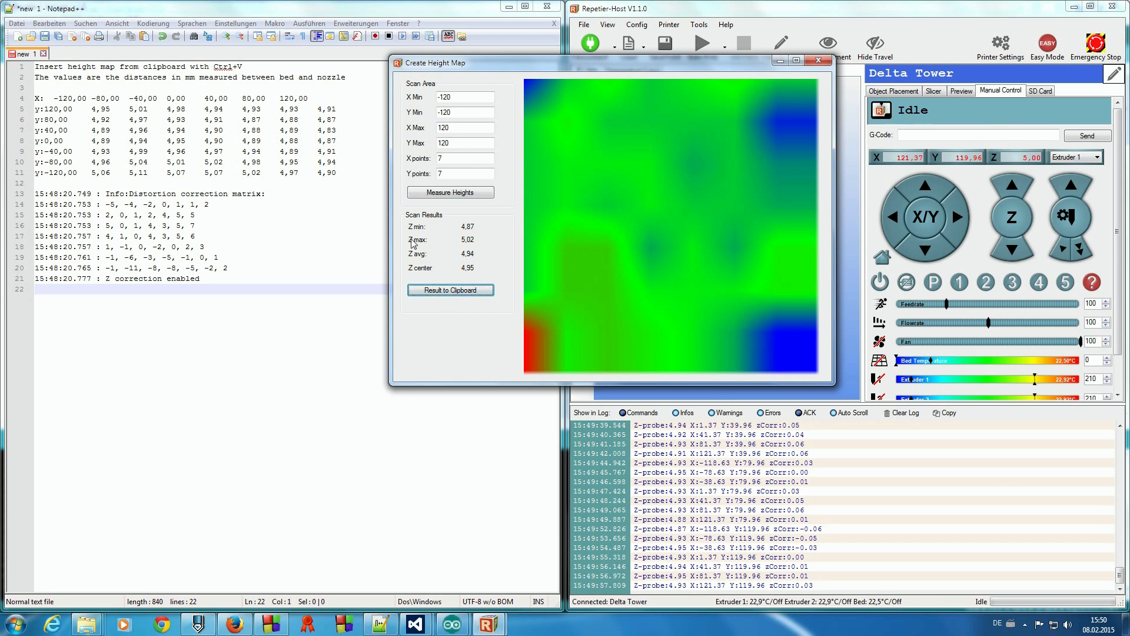
{"action": "left_click", "coordinate": [93, 333]}
{"action": "key", "text": "Return"}
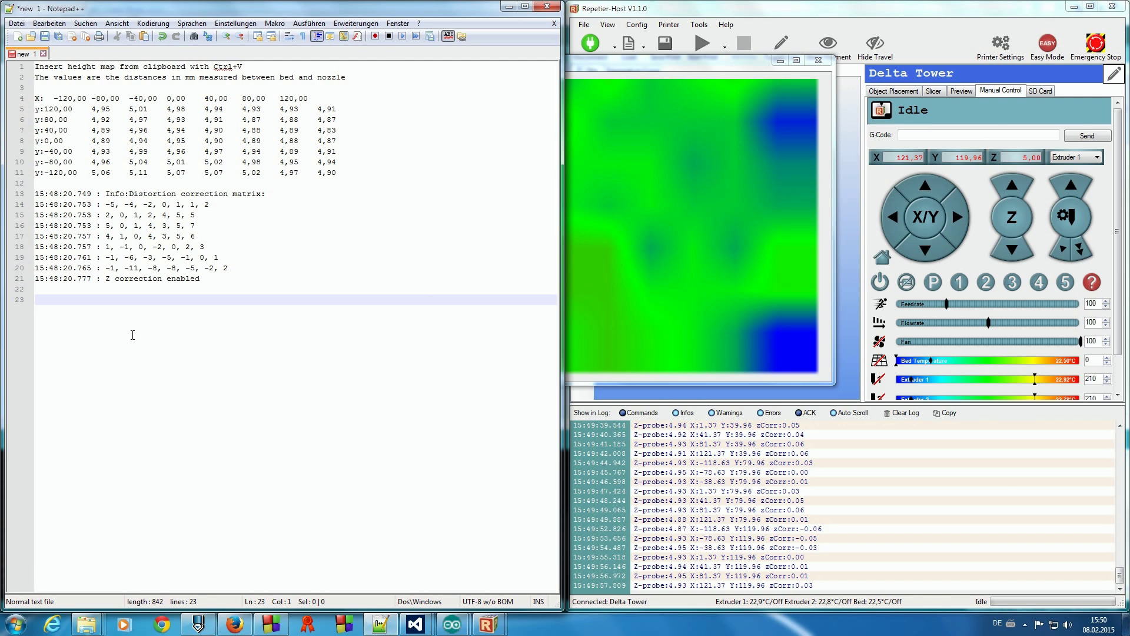
{"action": "key", "text": "ctrl+v"}
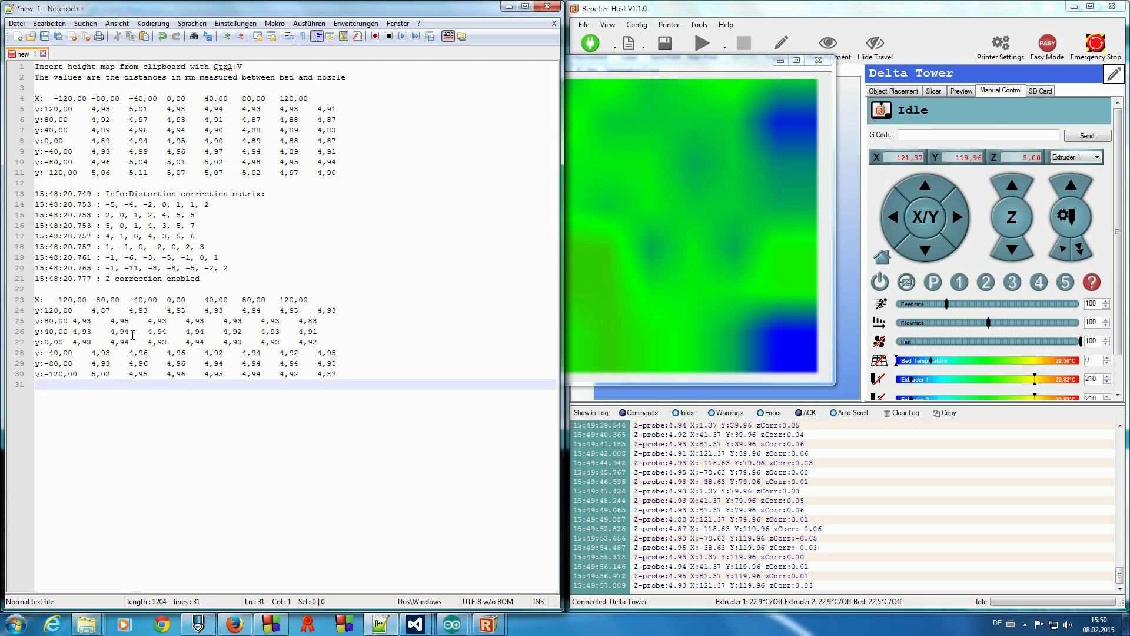